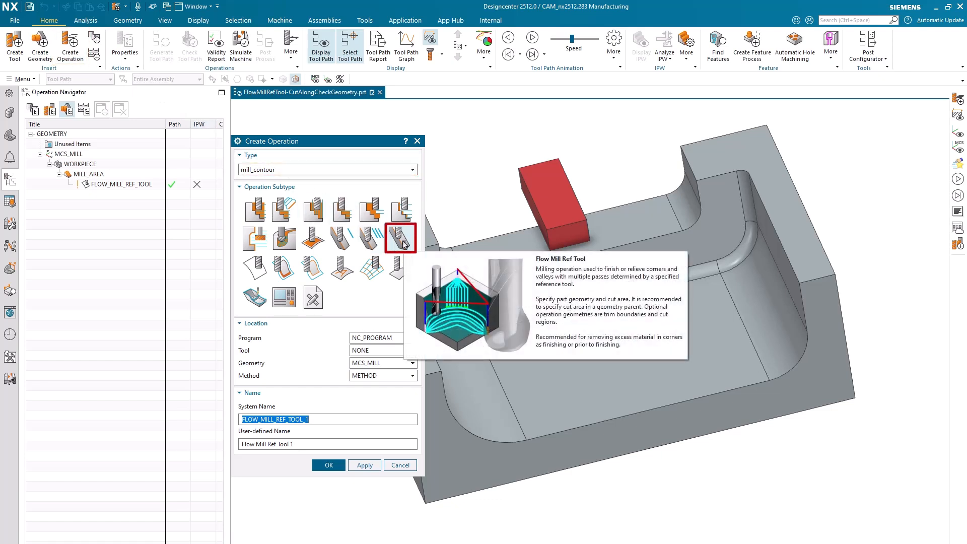
Create a Flow Mill Ref Tool operation with tool BALL_MILL_10MM, geometry MILL_AREA and reference tool BALL_MILL_25MM
click(383, 351)
click(383, 370)
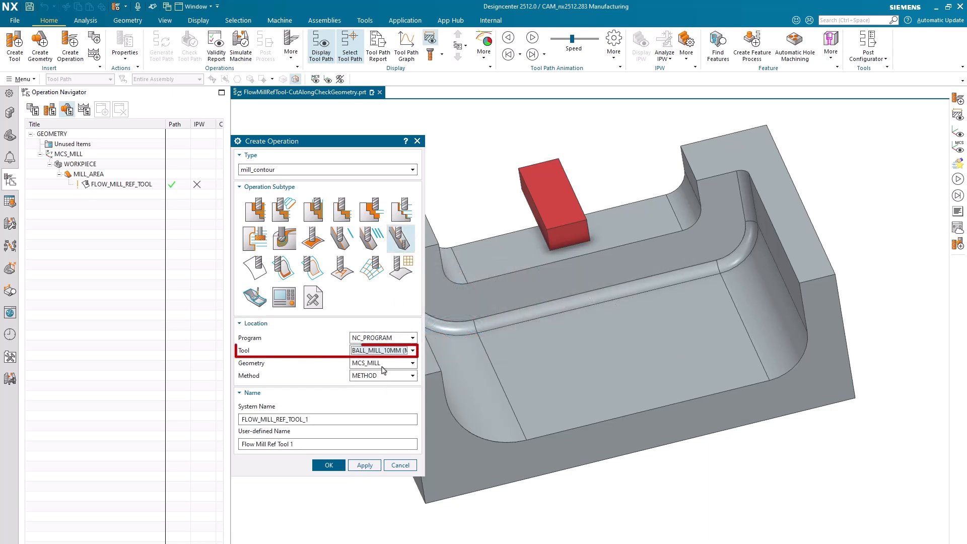
click(383, 364)
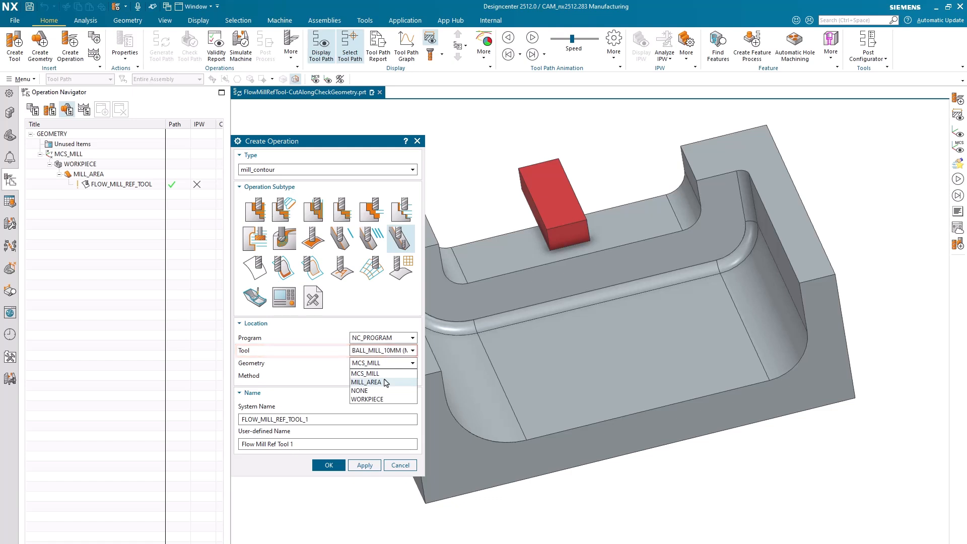
click(385, 382)
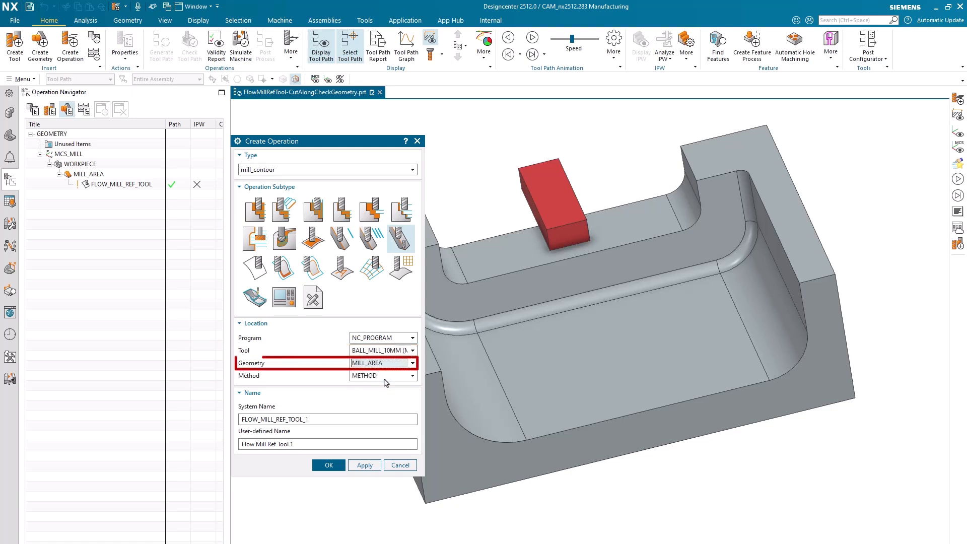
click(329, 465)
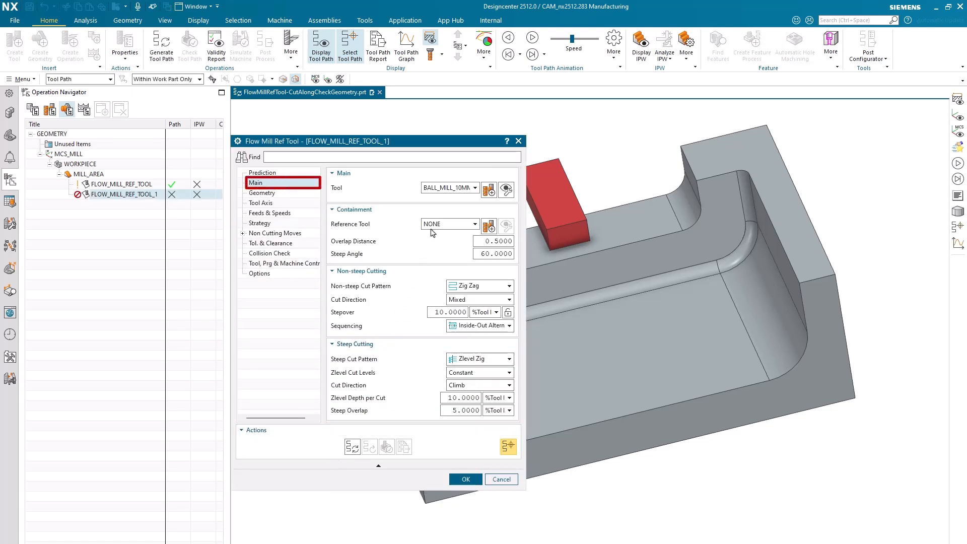
click(434, 224)
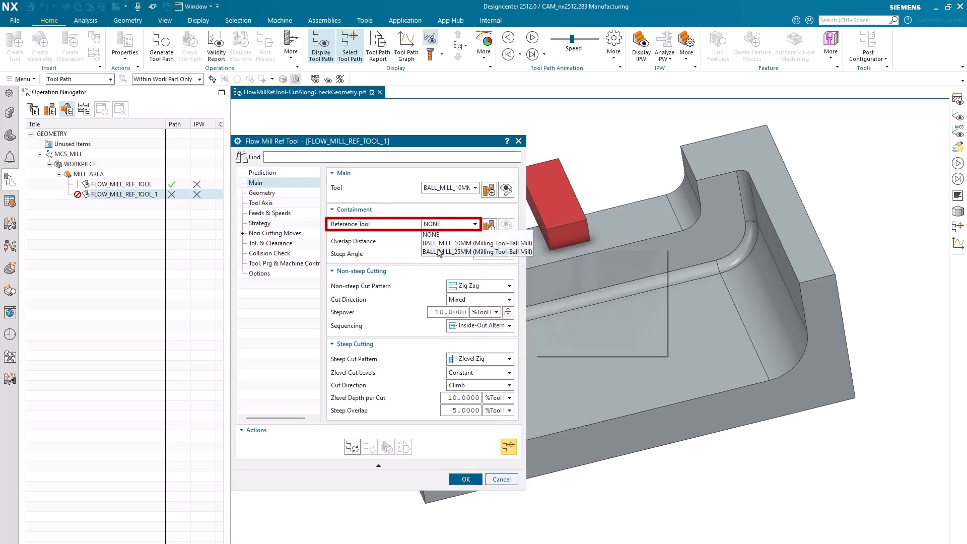
click(439, 251)
Display the part, cut area and check geometry assigned to the Flow Mill Ref Tool operation
click(262, 193)
drag(335, 142, 174, 142)
click(346, 207)
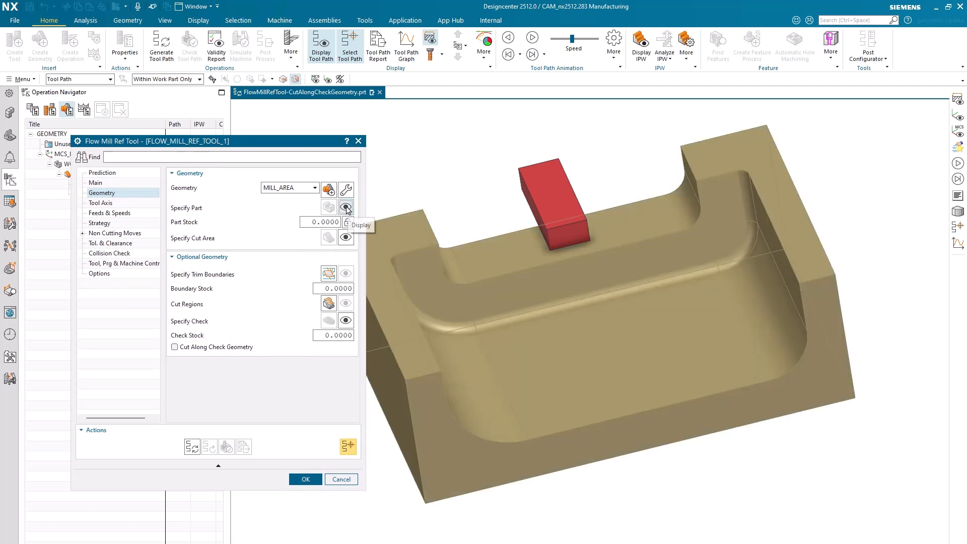
click(346, 237)
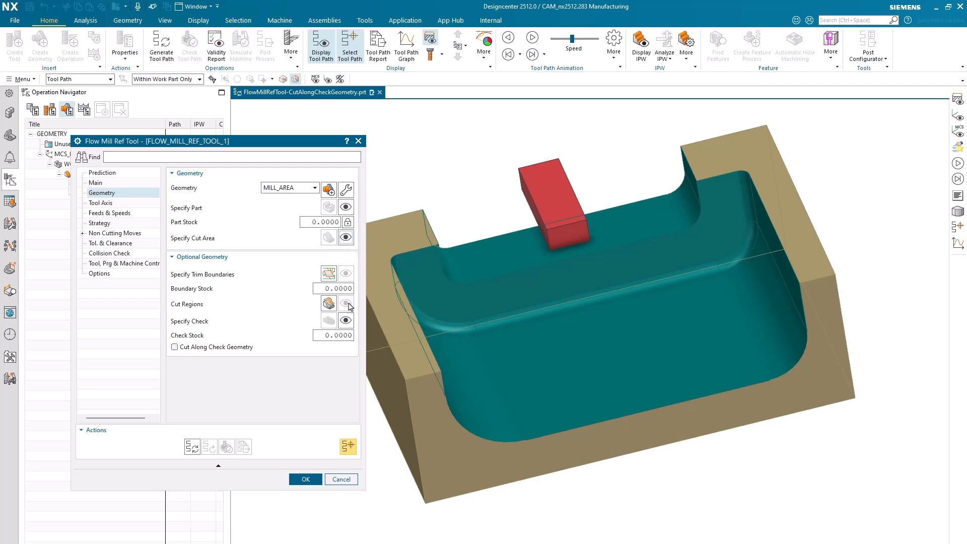
click(347, 320)
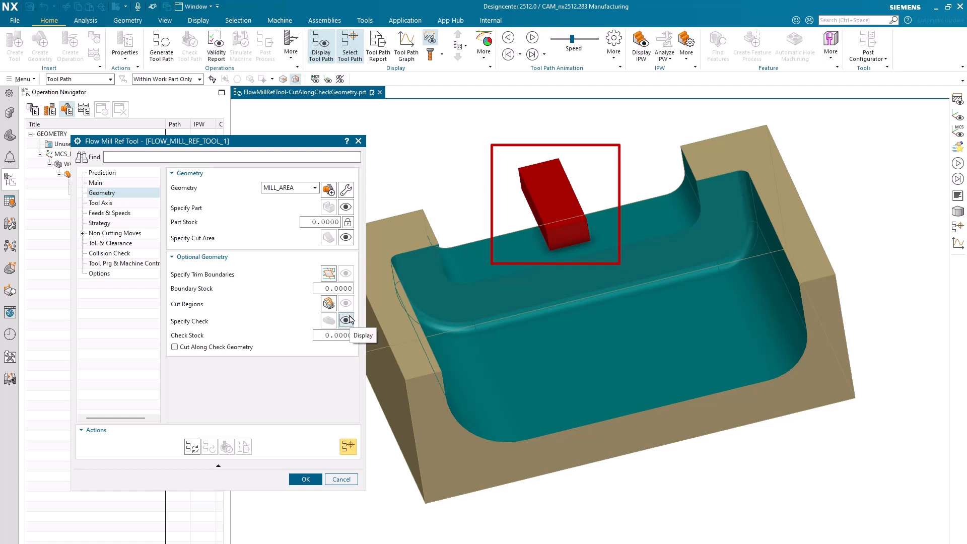
Enable Cut Along Check Geometry for the Flow Mill Ref Tool operation and generate its tool path
click(205, 348)
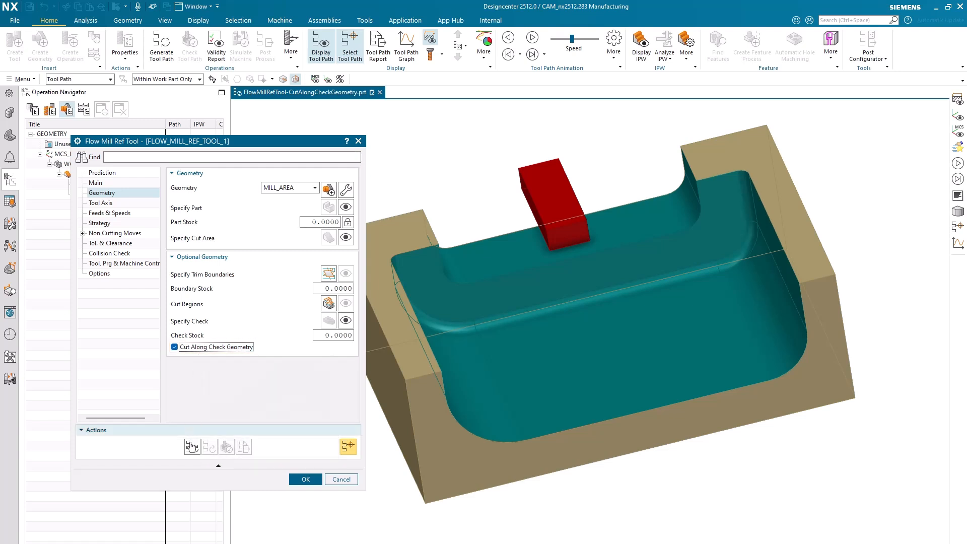
click(192, 447)
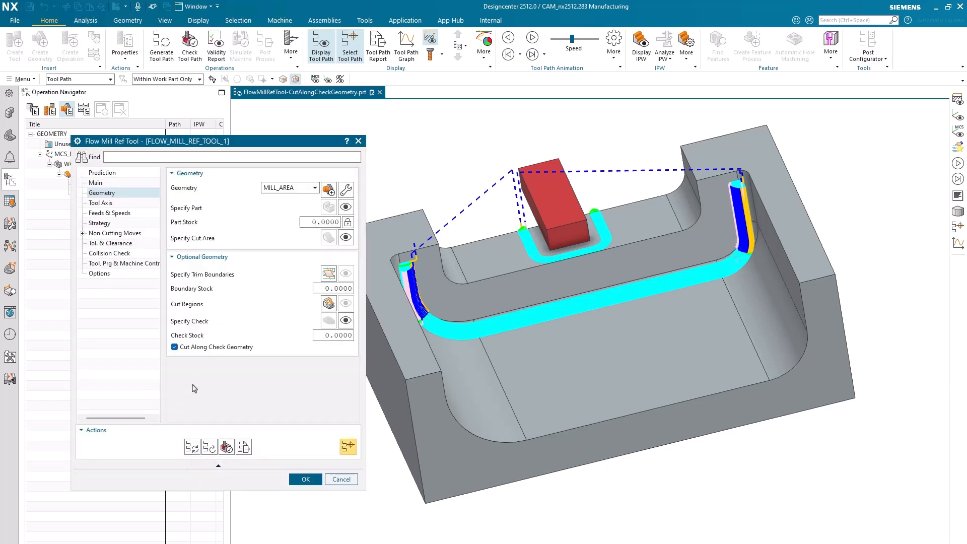
Disable Cut Along Check Geometry, regenerate the flow mill tool path and accept the operation
mouse_move(191, 352)
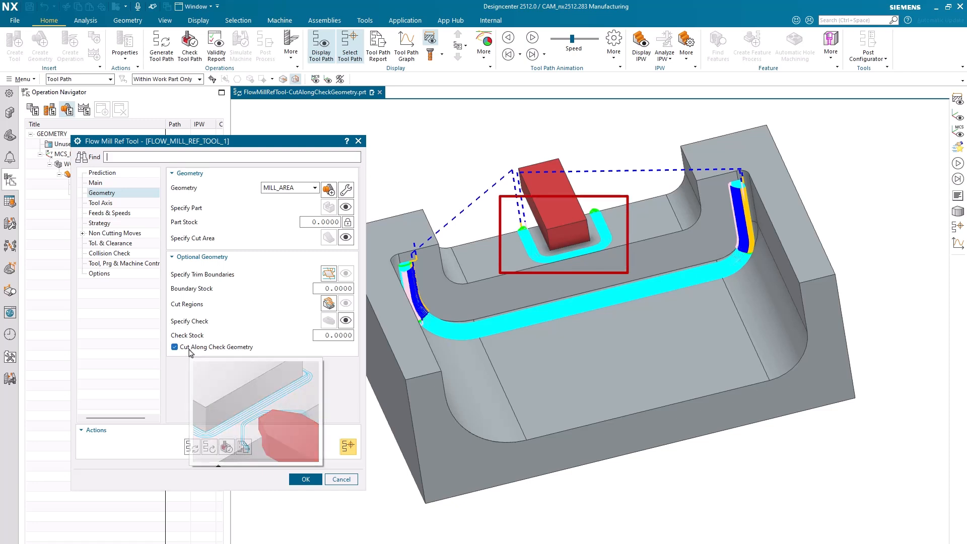
click(190, 349)
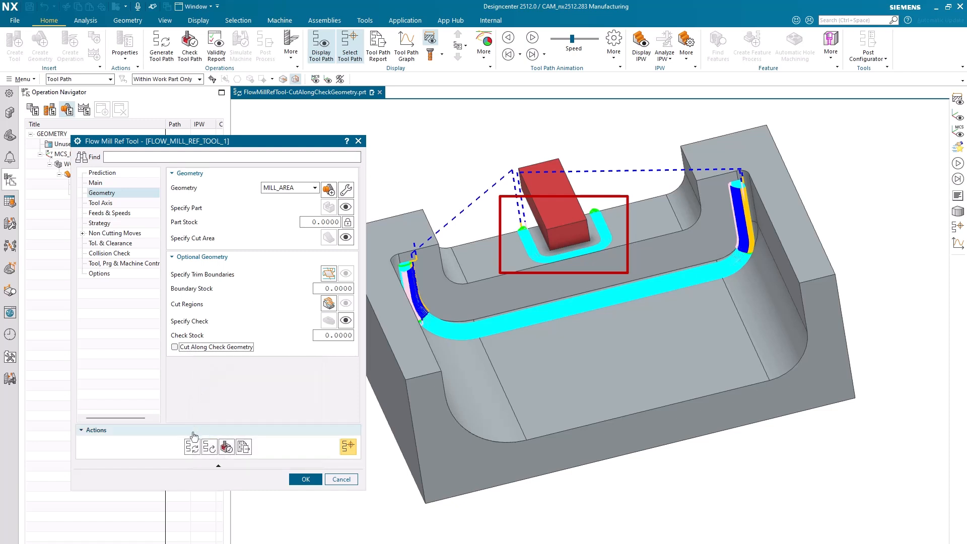
click(192, 447)
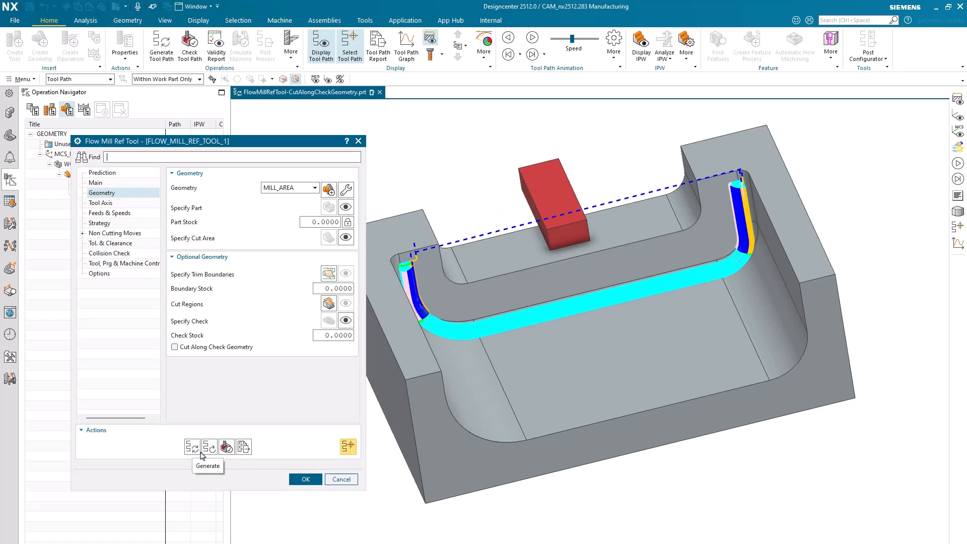
click(304, 479)
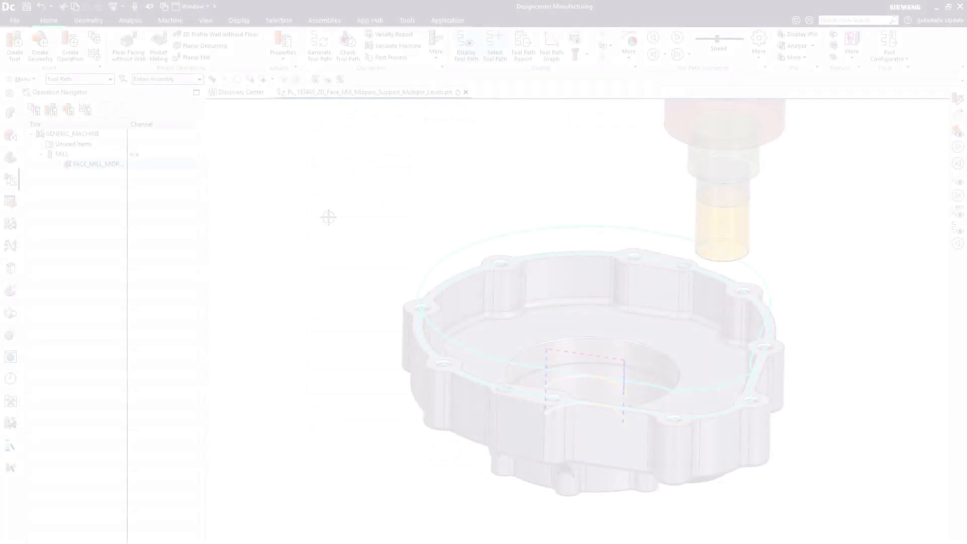
In the FACE_MILL_MIDPASS operation, set Floor Blank Thickness to 20 mm and Depth Per Cut to 5 mm, and generate the tool path
double_click(149, 168)
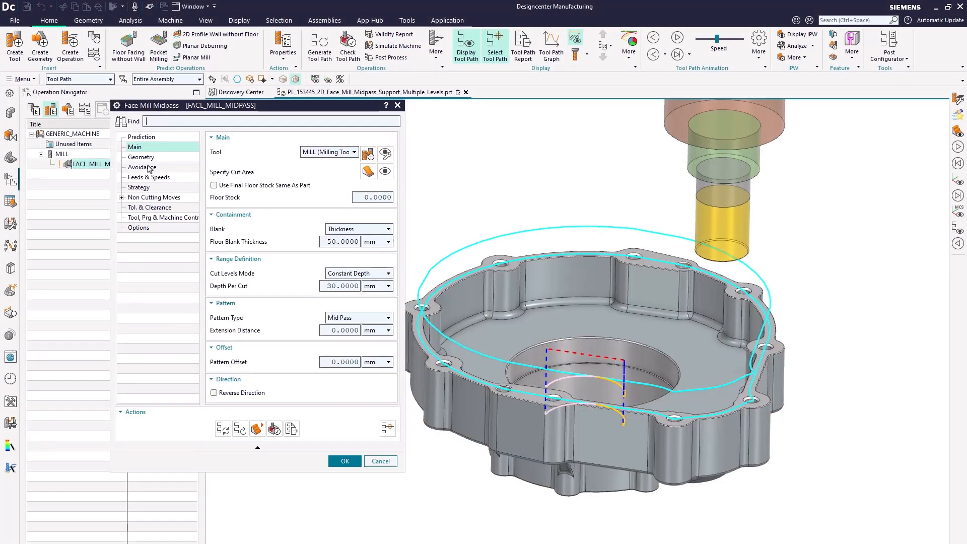
click(385, 171)
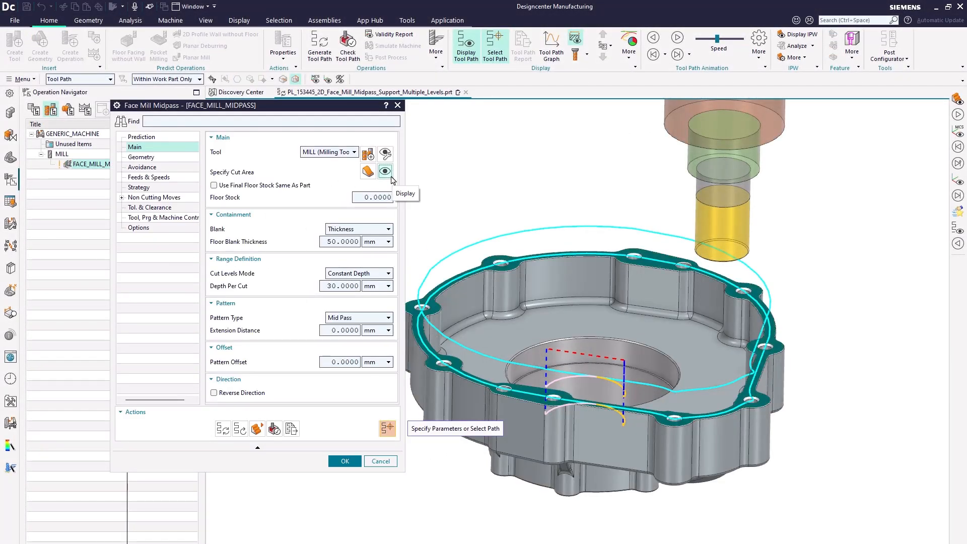
double_click(340, 243)
text(20)
key(Return)
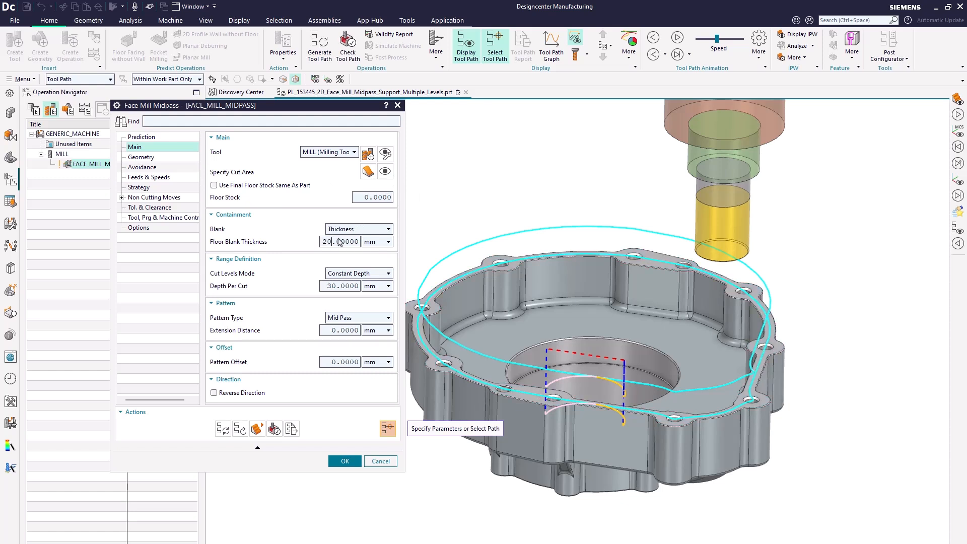
double_click(328, 286)
text(5)
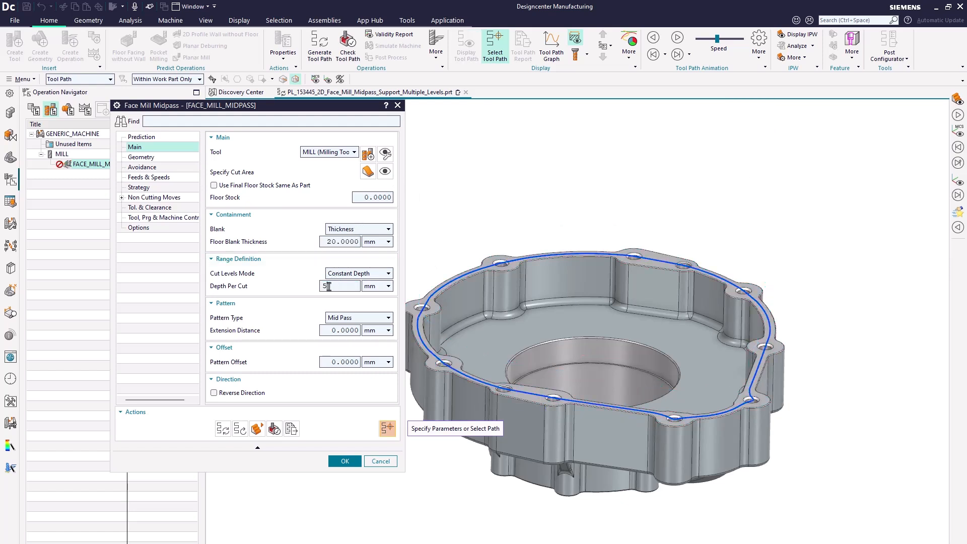
key(Return)
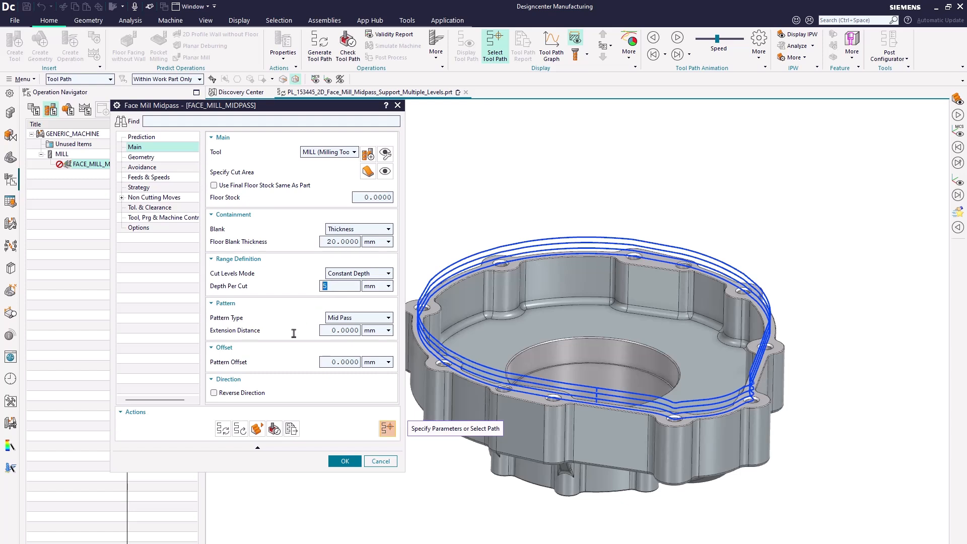
click(223, 429)
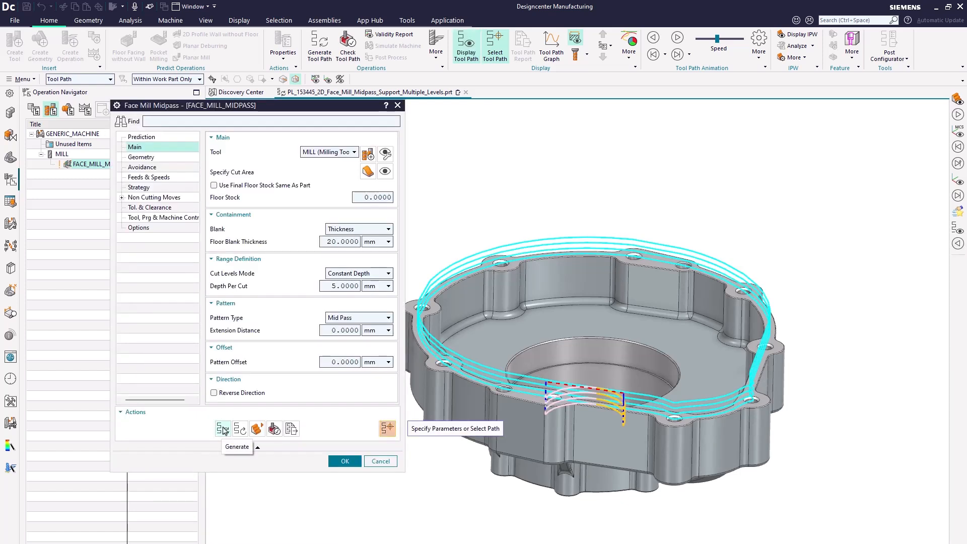
Set the face mill operation's Cut Order Between Levels to Alternate and regenerate the tool path
click(153, 187)
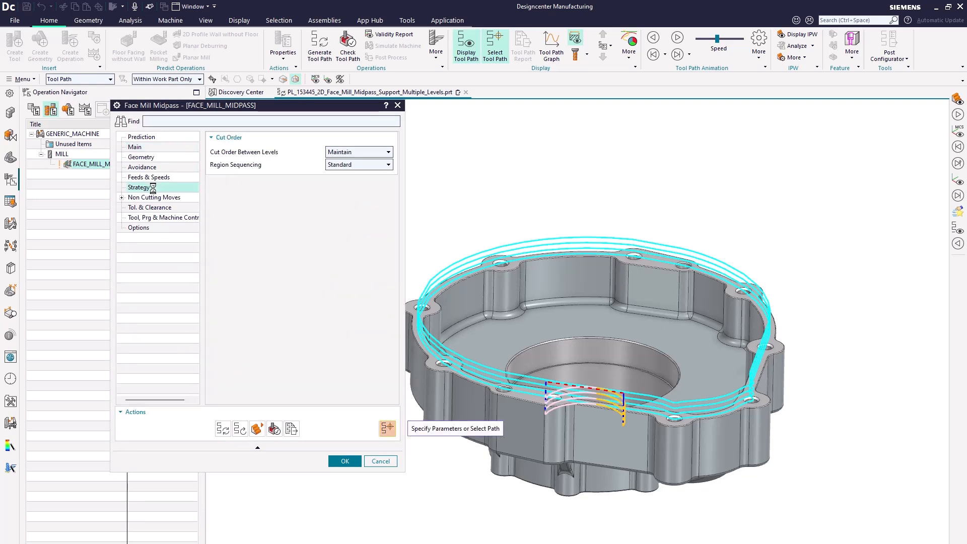
click(334, 157)
click(336, 172)
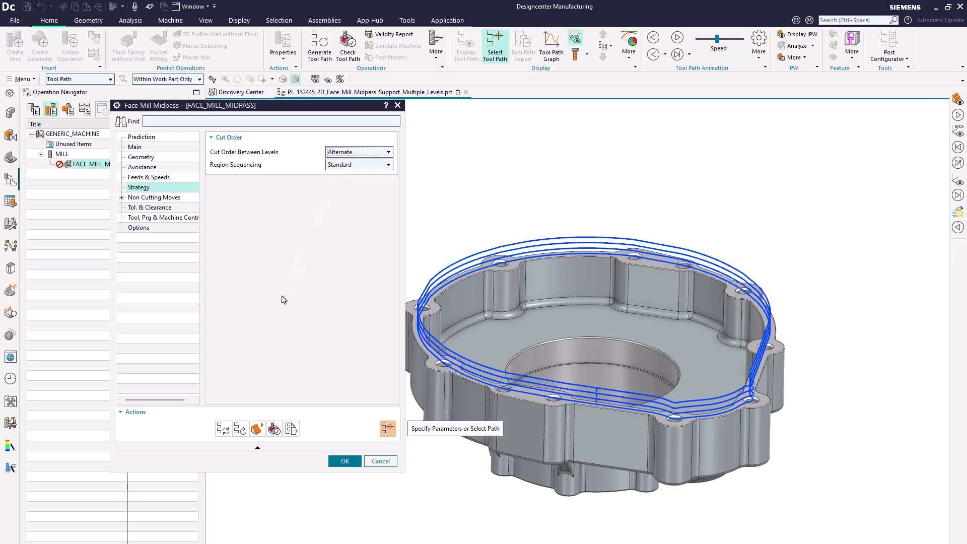
click(224, 432)
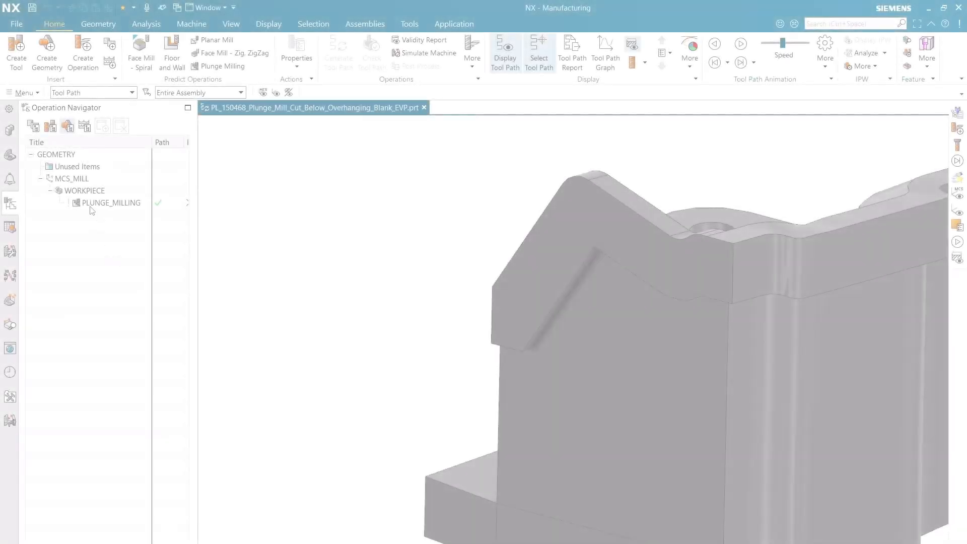
Open the PLUNGE_MILLING operation and review its cut pattern, its part, blank and cut area geometry, and its plunge levels
click(90, 203)
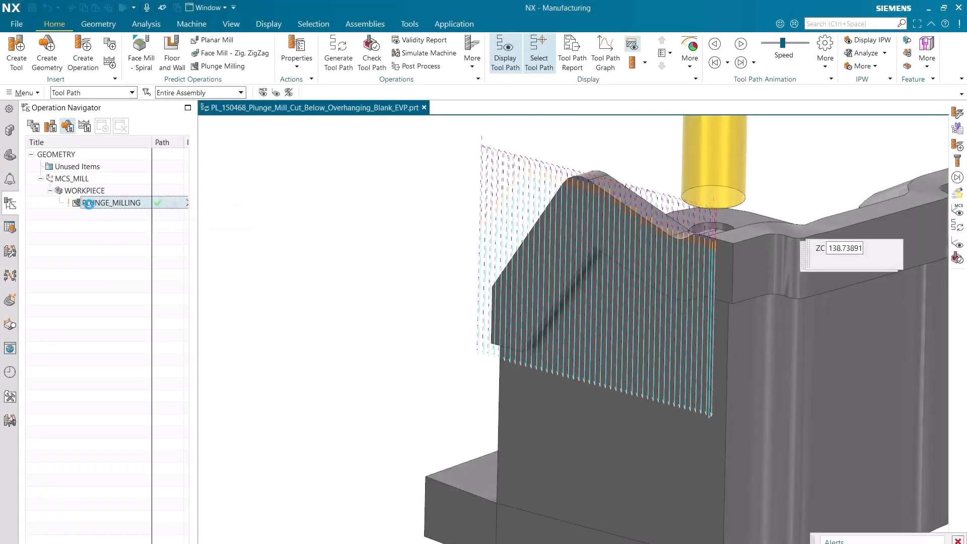
double_click(89, 204)
click(377, 157)
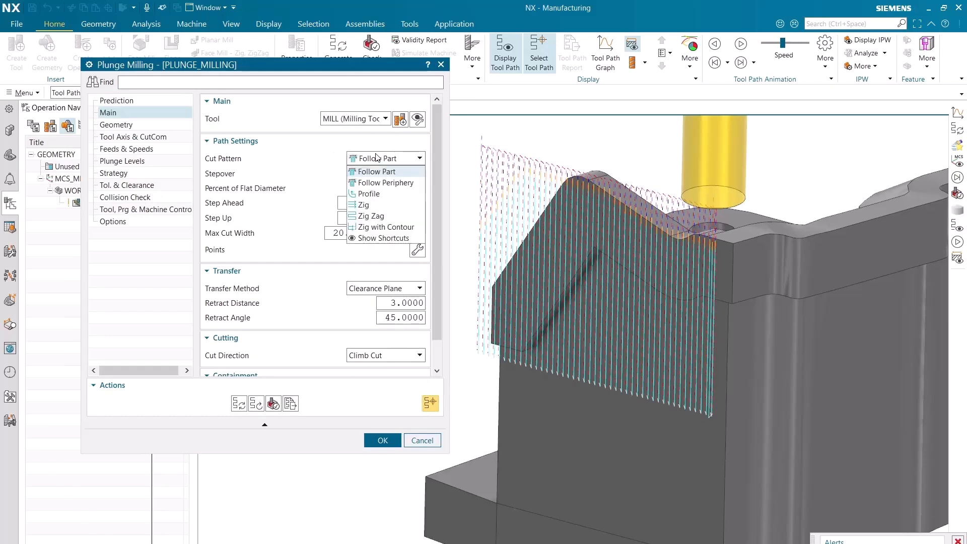
click(377, 158)
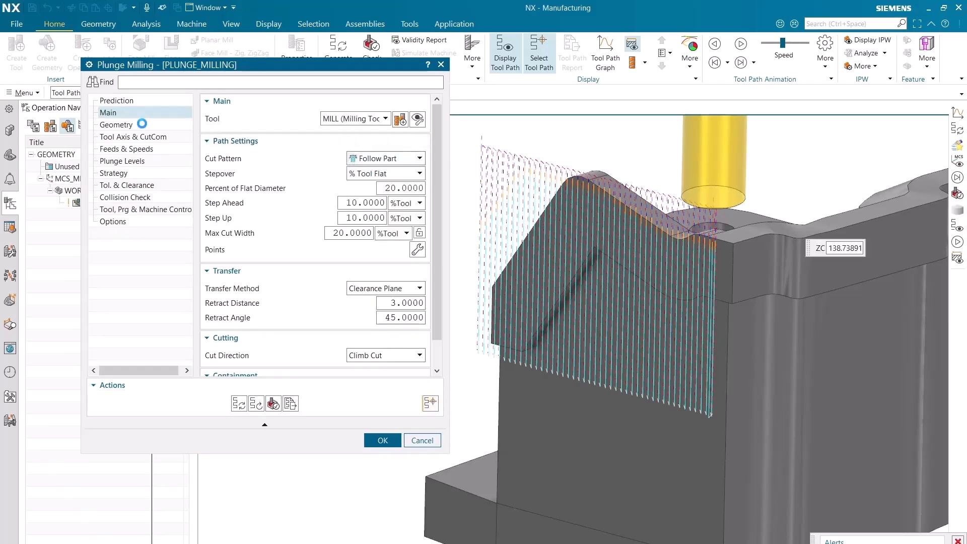
click(160, 127)
click(429, 182)
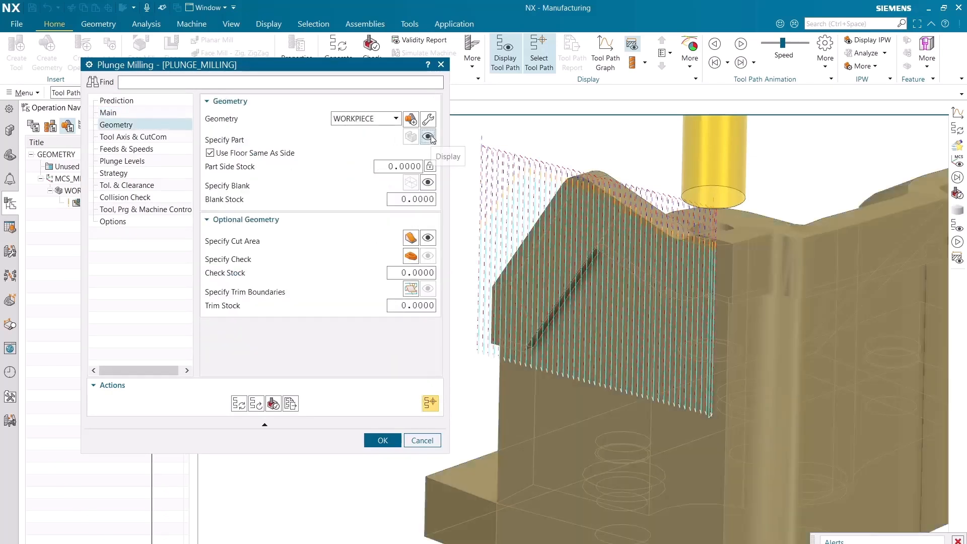
click(430, 182)
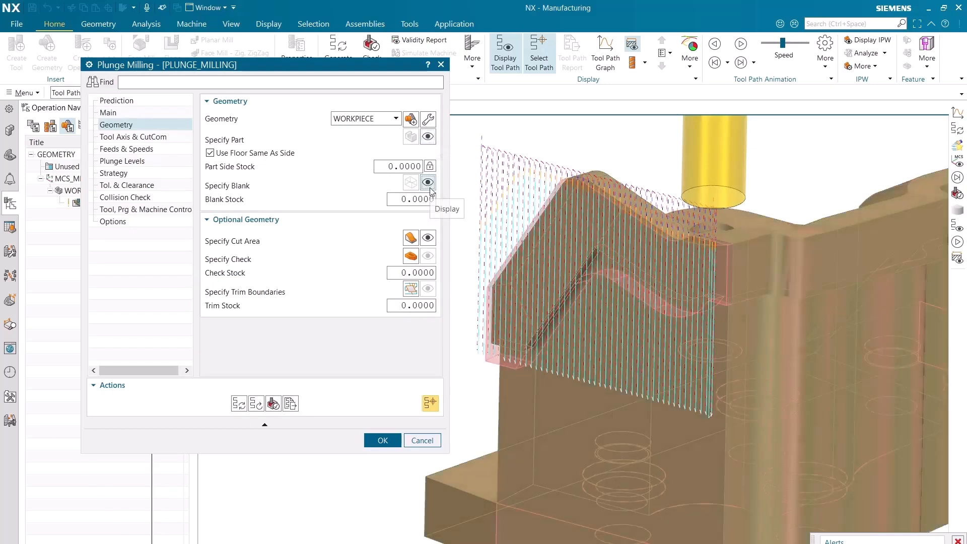
click(429, 238)
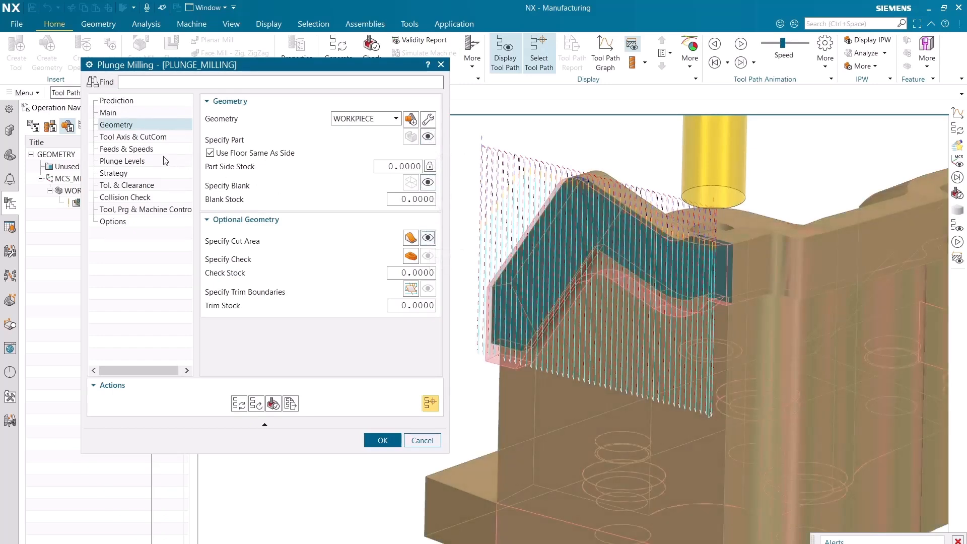
click(123, 161)
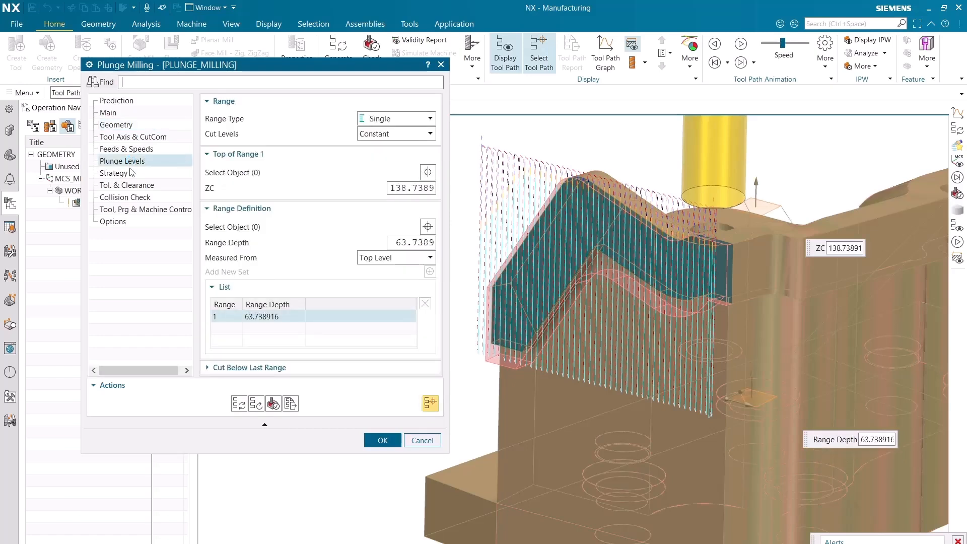
Disable Cut Below Overhanging Blank in the plunge milling strategy, regenerate the tool path and accept the operation
click(128, 174)
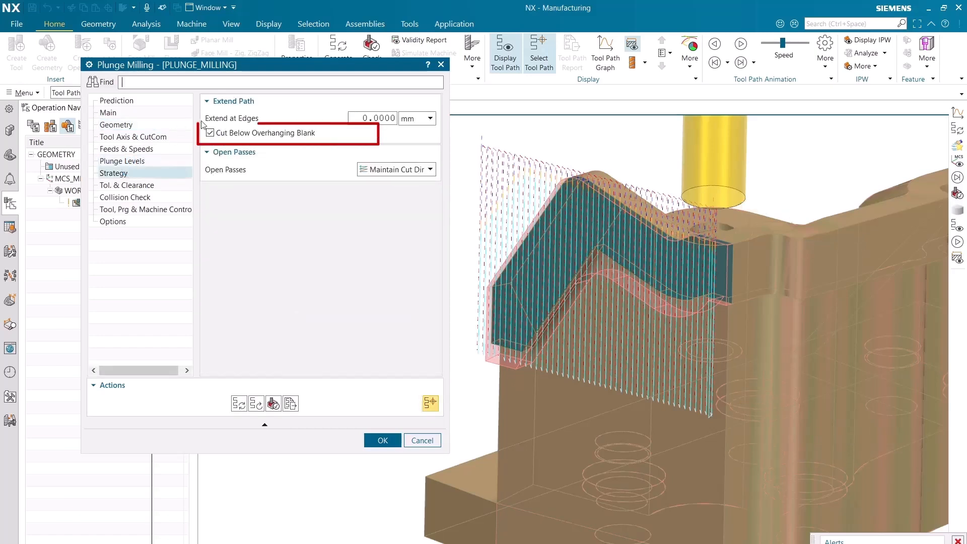
click(211, 133)
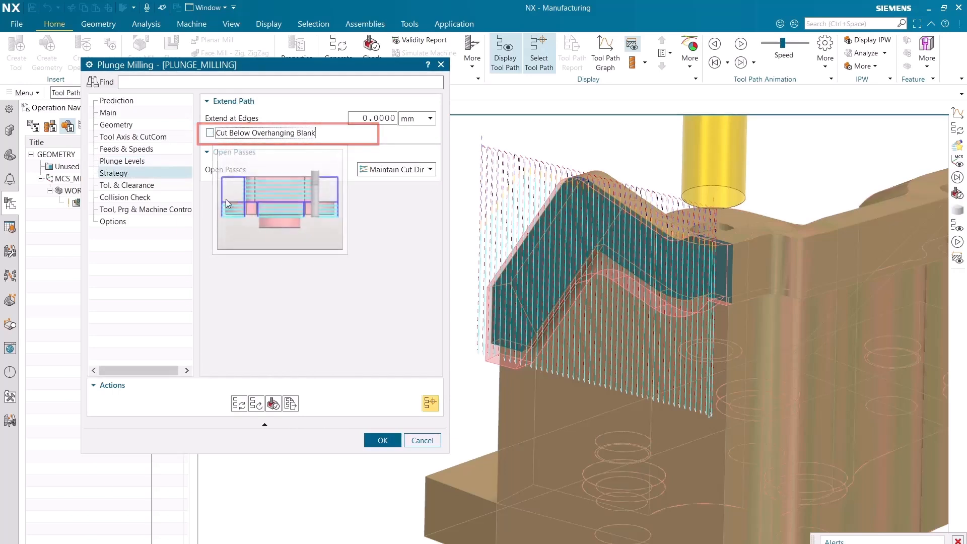
click(237, 404)
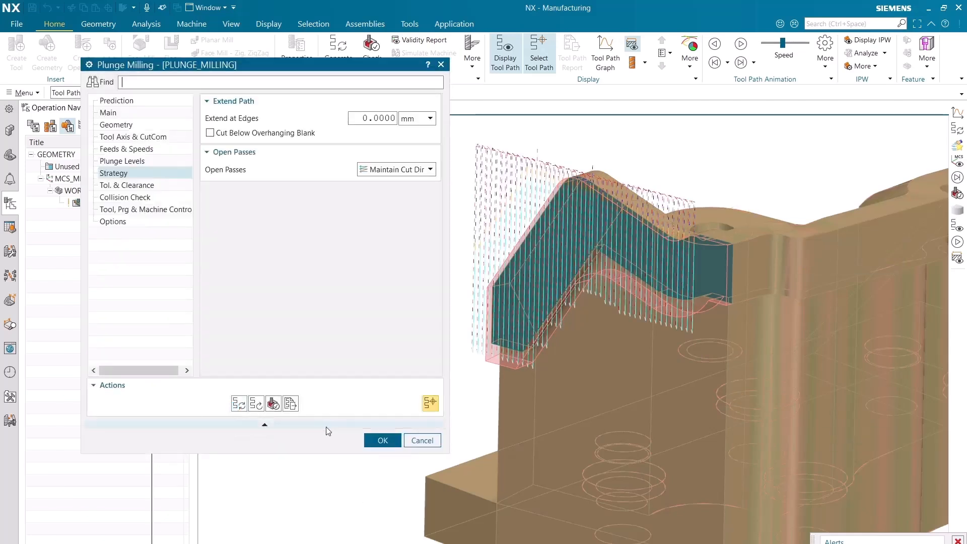
click(376, 440)
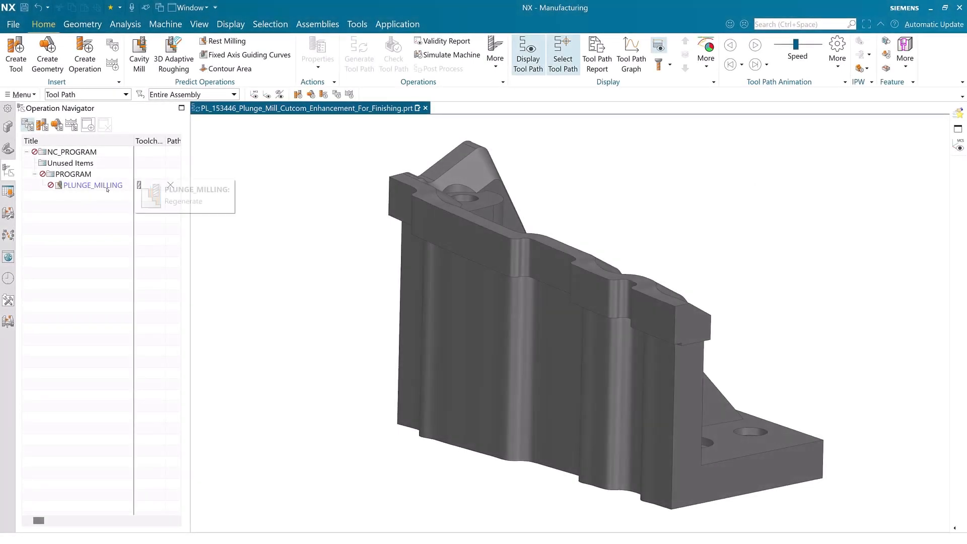
Open the PLUNGE_MILLING operation for editing, review the available cut patterns and keep Profile
click(107, 186)
double_click(106, 186)
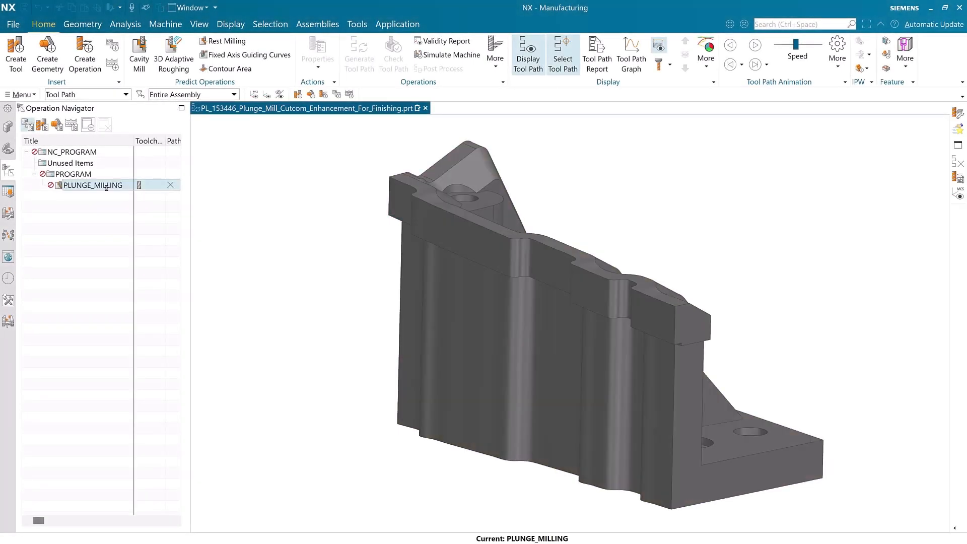
click(303, 210)
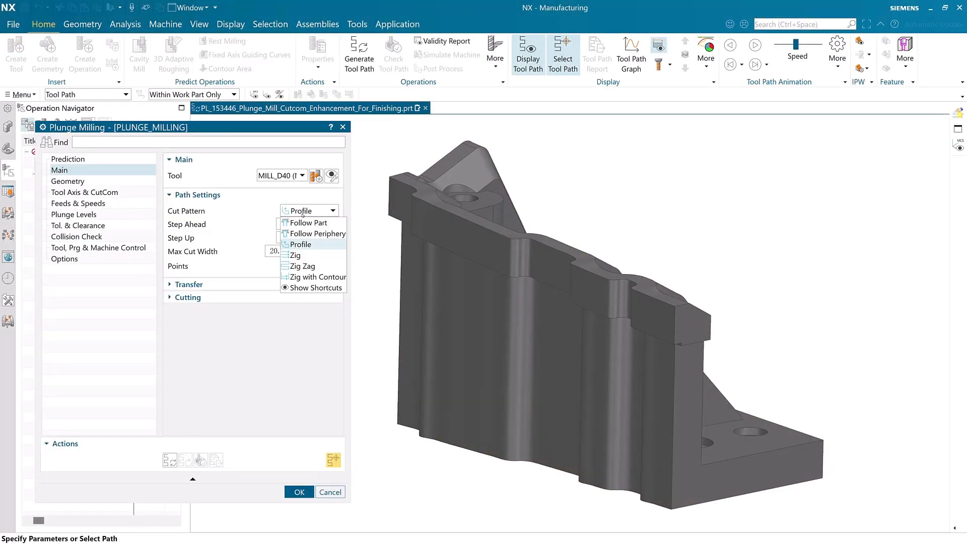
click(302, 211)
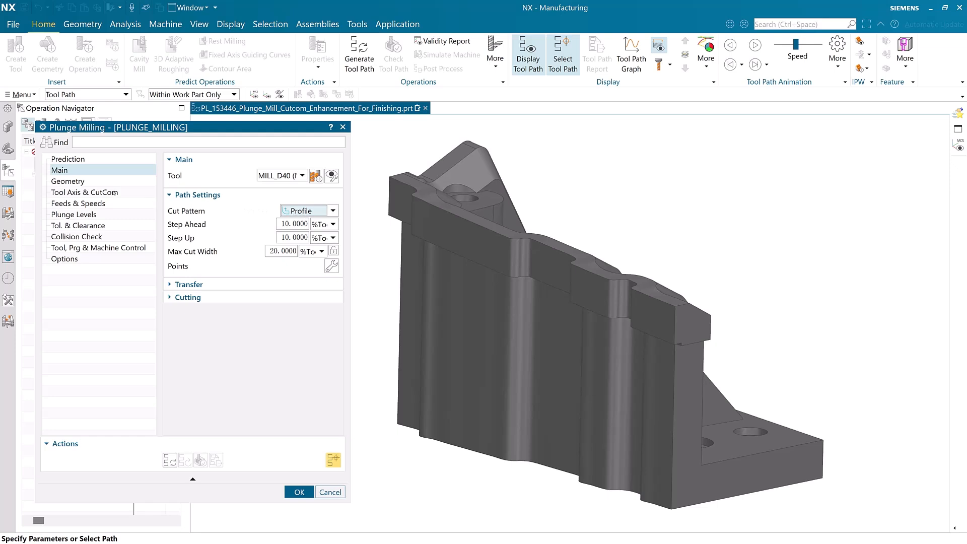
Set the plunge milling cutter compensation's Cutcom Location to All Finish Passes with a Minimum Move of 3 mm
click(115, 192)
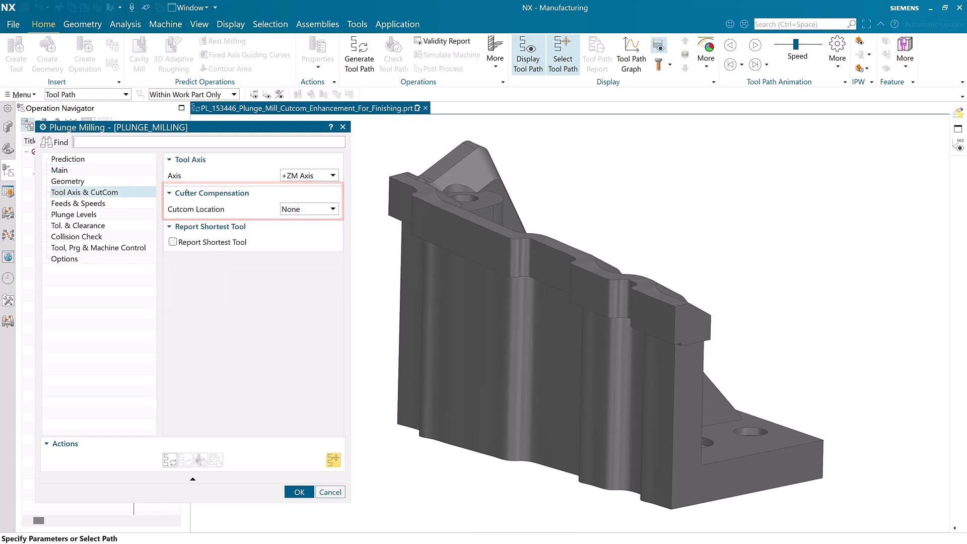
click(301, 210)
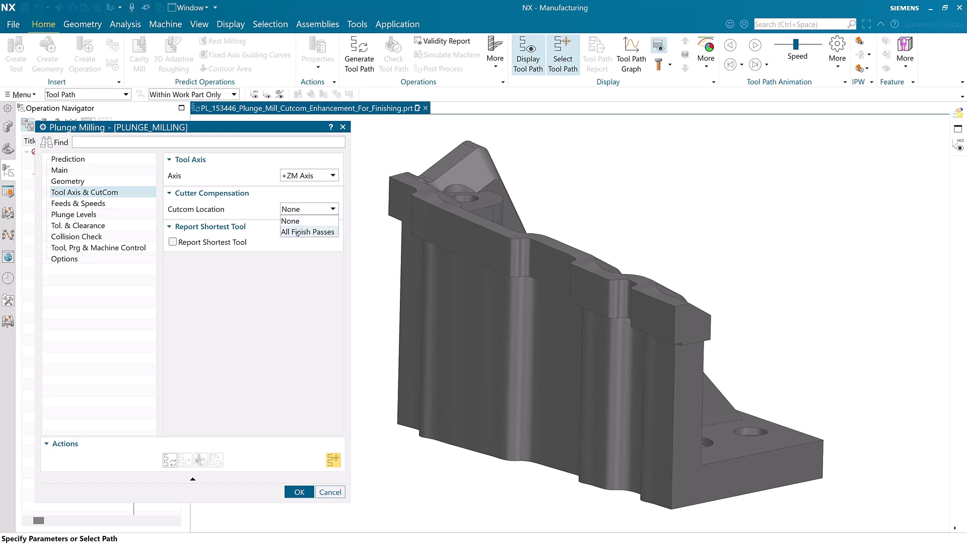
click(299, 232)
double_click(302, 222)
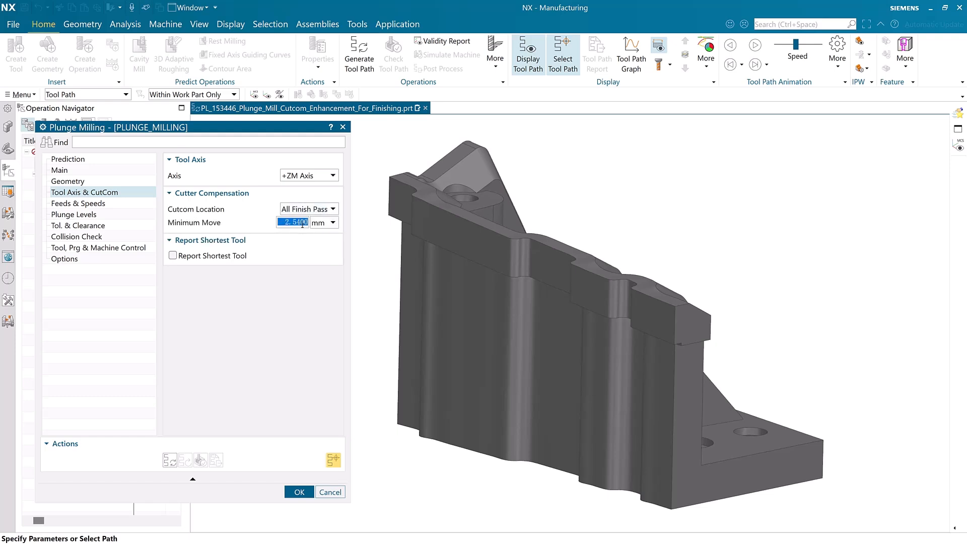
text(3)
Generate the plunge milling tool path, accept the operation and inspect the compensation moves up close
click(170, 460)
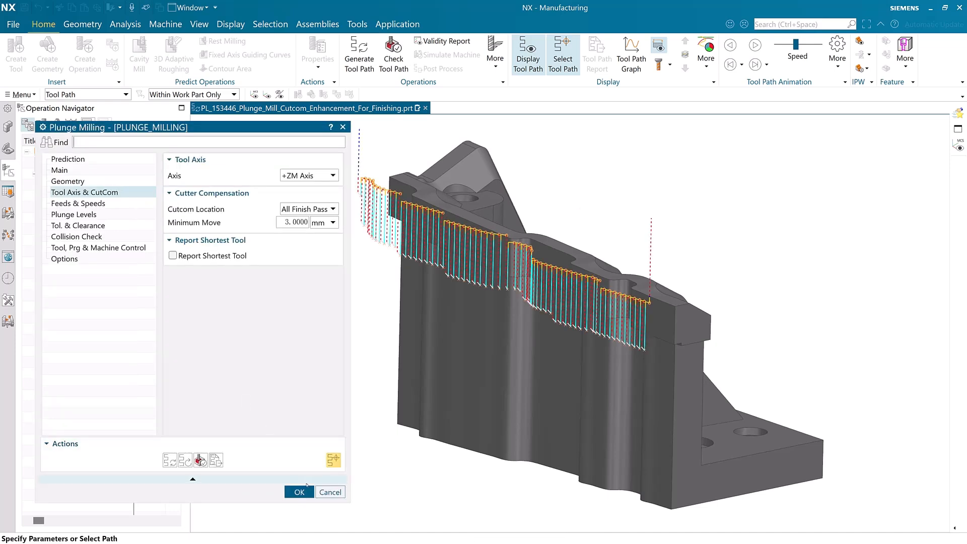
click(299, 492)
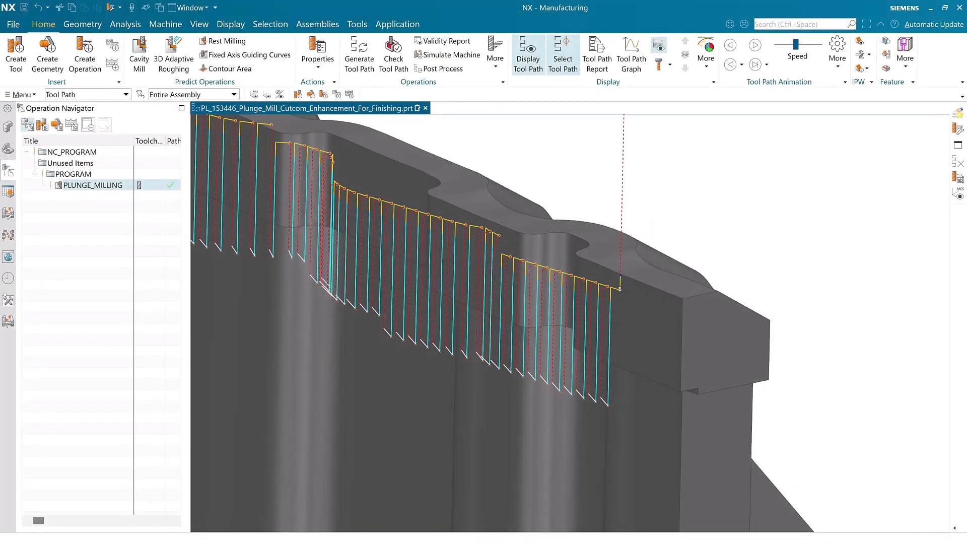
click(638, 289)
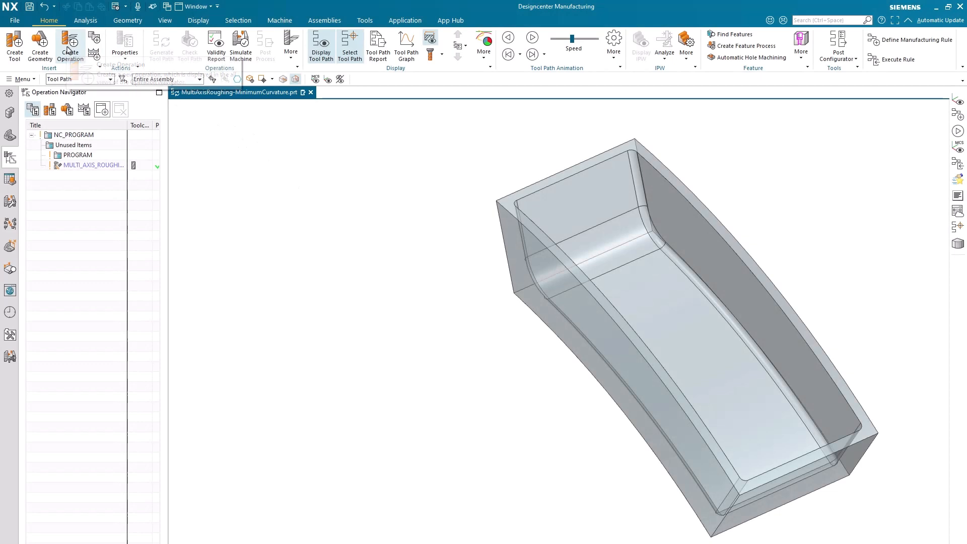
Start a new operation of type mill_multi-axis with the Multi Axis Roughing subtype
click(70, 49)
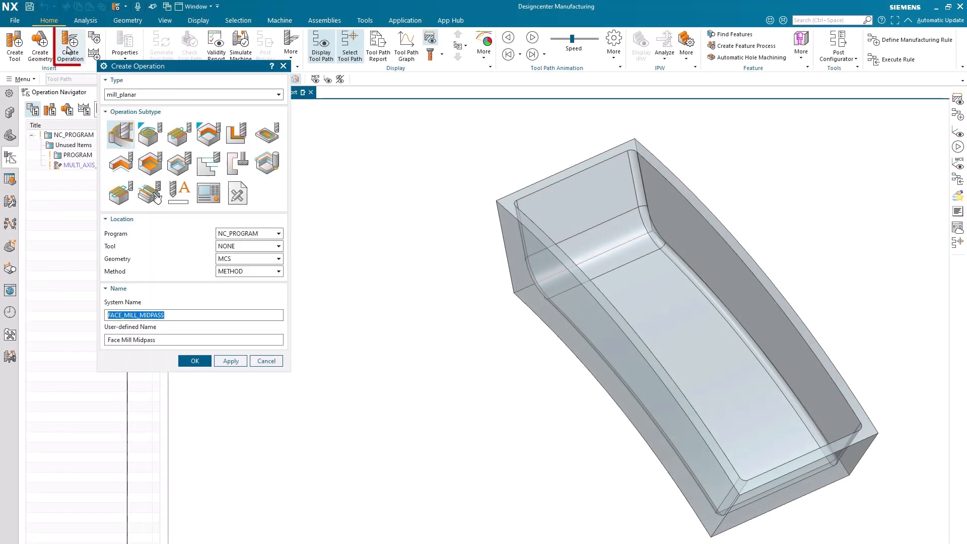
click(125, 94)
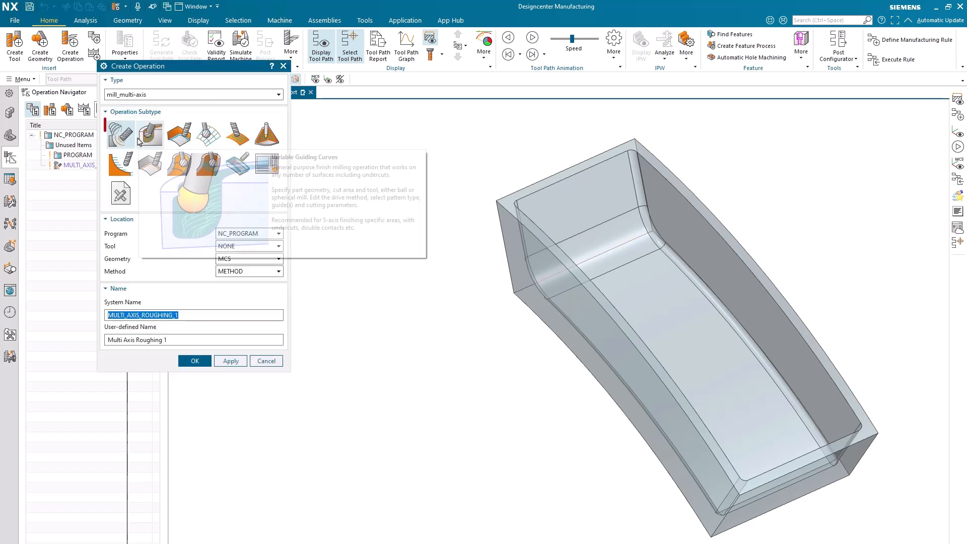
click(128, 140)
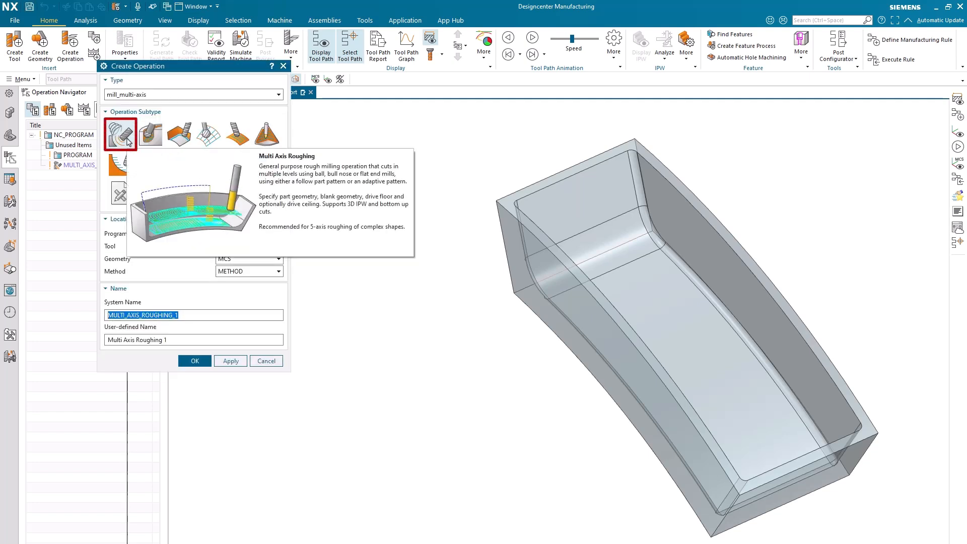
click(128, 140)
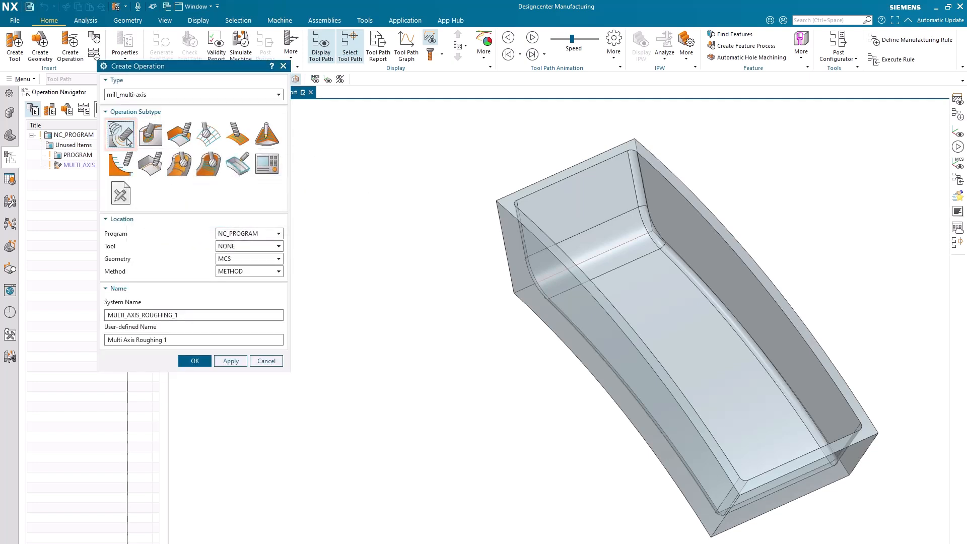
Assign the MILL tool and WORKPIECE geometry to the new multi-axis roughing operation and create it
click(257, 245)
click(254, 263)
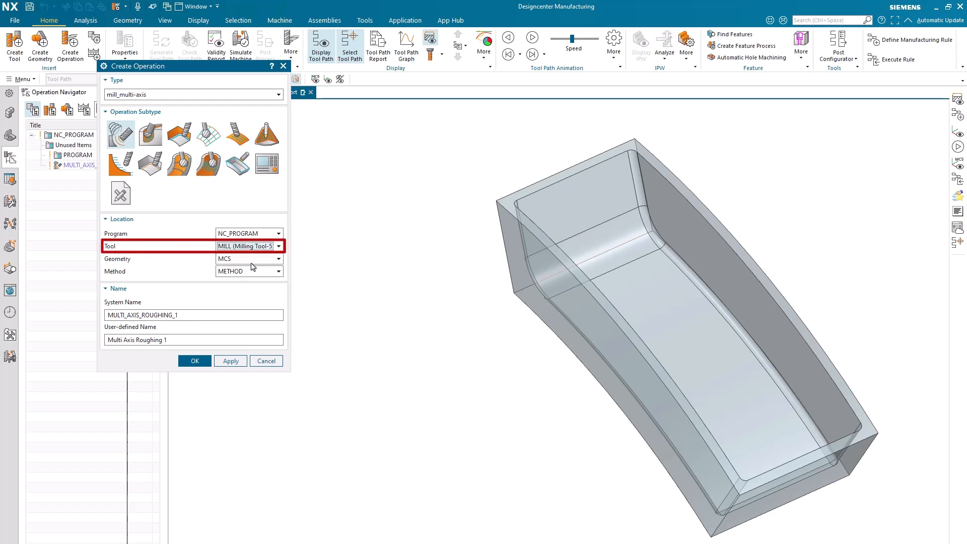
click(252, 259)
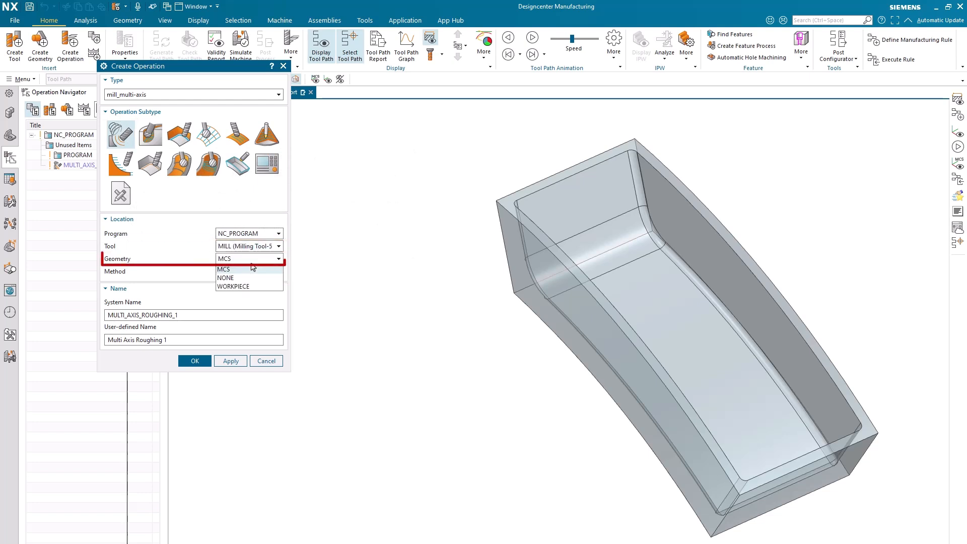
click(234, 286)
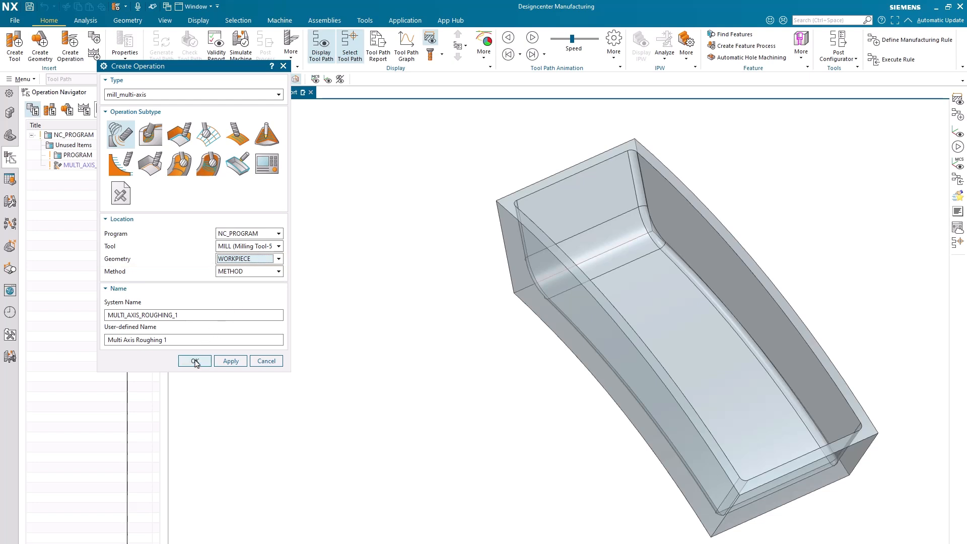
click(195, 362)
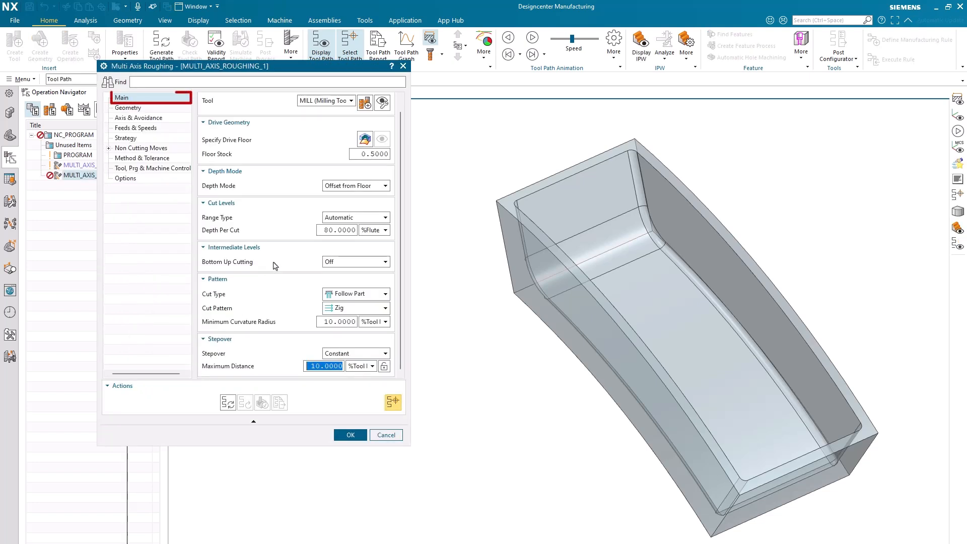
Specify the pocket's floor face as the drive floor and set the Cut Type to Adaptive
click(365, 140)
click(152, 139)
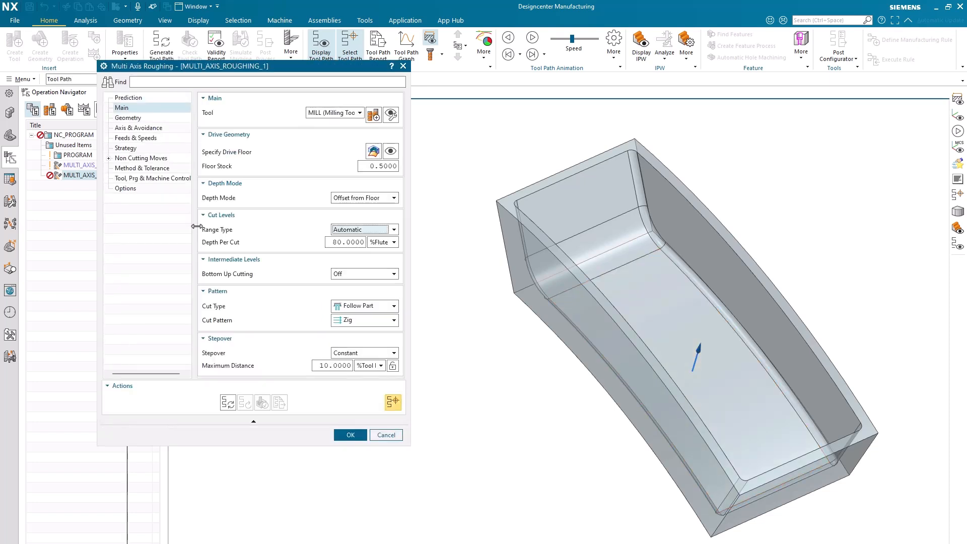
click(365, 306)
click(365, 318)
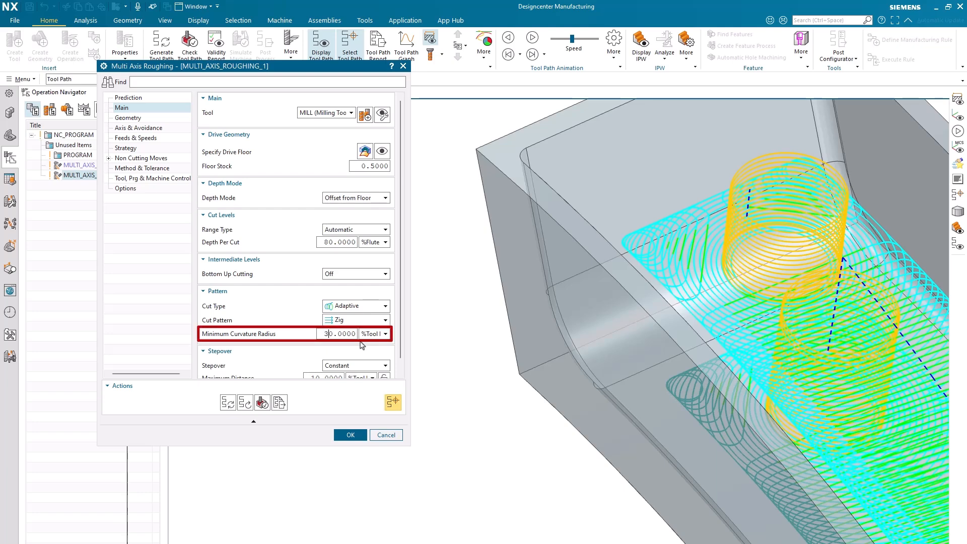
Generate the adaptive roughing tool path with a Minimum Curvature Radius of 30 %Tool, and regenerate it with a different radius
click(228, 403)
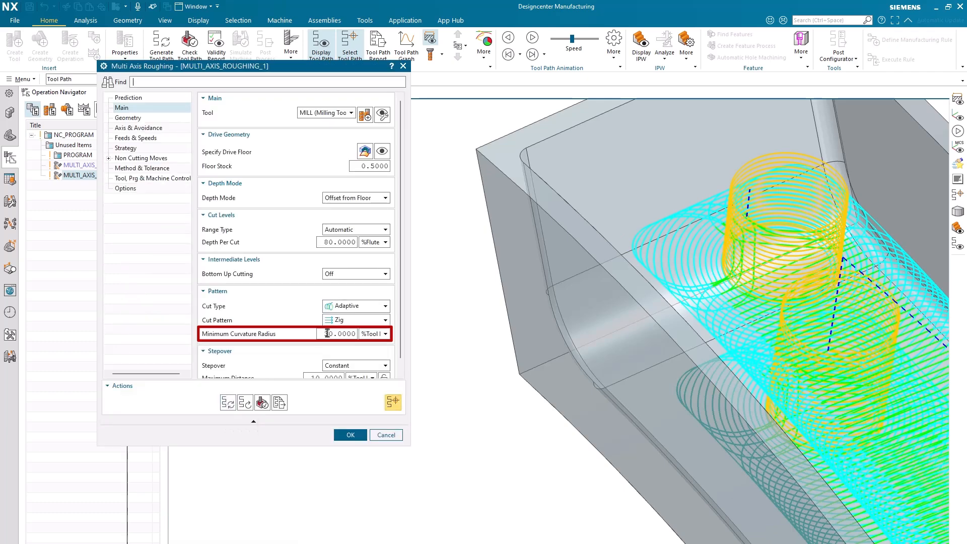
click(228, 403)
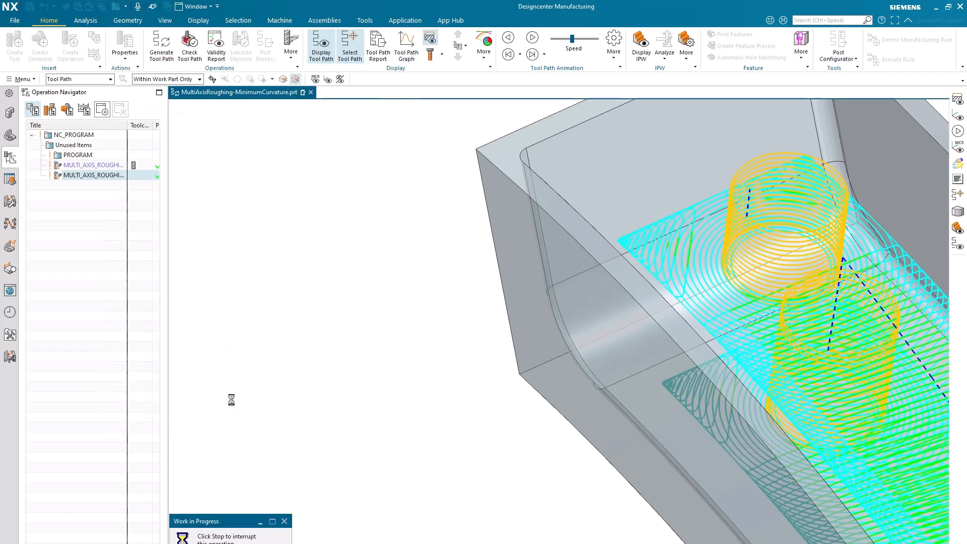